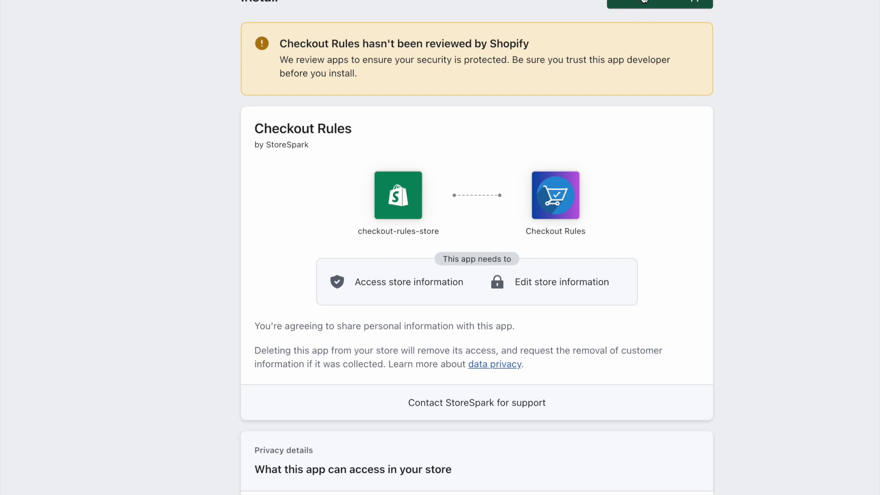
- Install the Checkout Rules app by StoreSpark on the store
{"action": "left_click", "coordinate": [640, 6]}
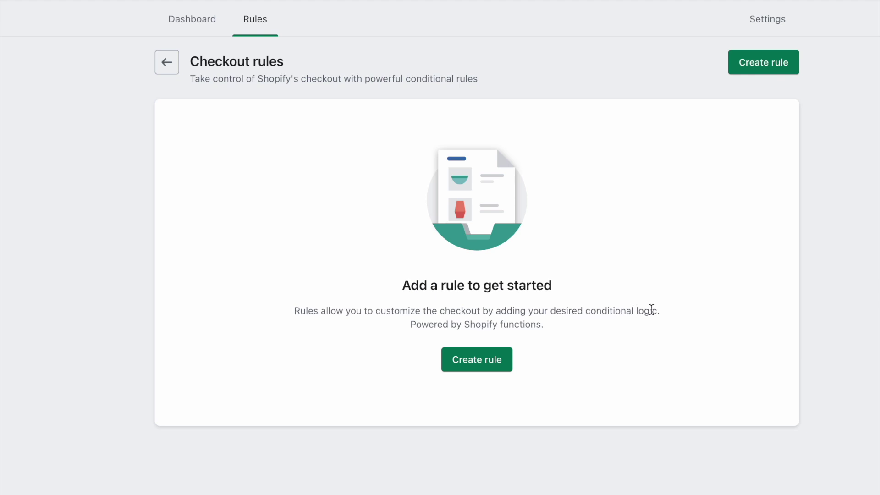
- Start a new checkout rule and choose the Reorder shipping methods rule type
{"action": "left_click", "coordinate": [477, 359]}
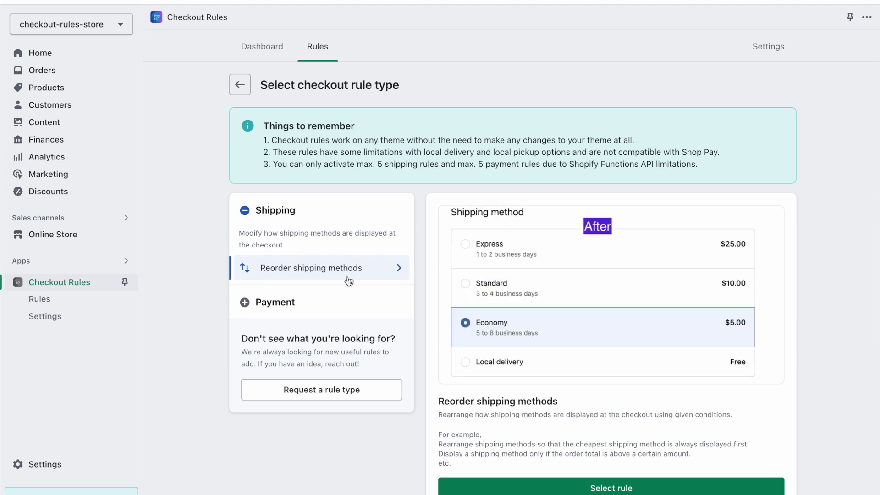
{"action": "left_click", "coordinate": [275, 302]}
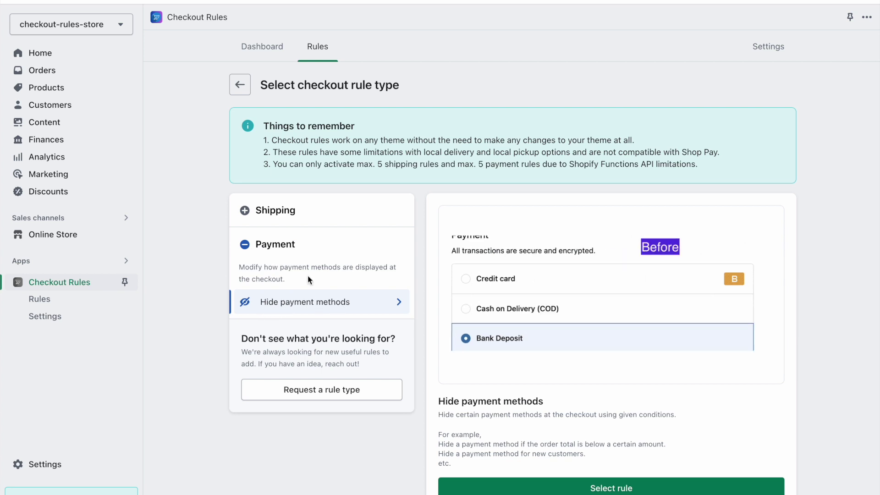
{"action": "left_click", "coordinate": [316, 221]}
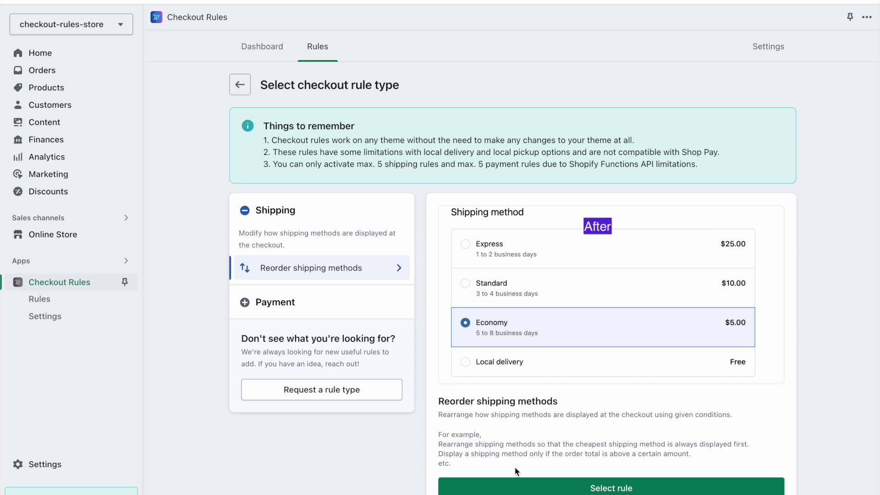
{"action": "left_click", "coordinate": [504, 489]}
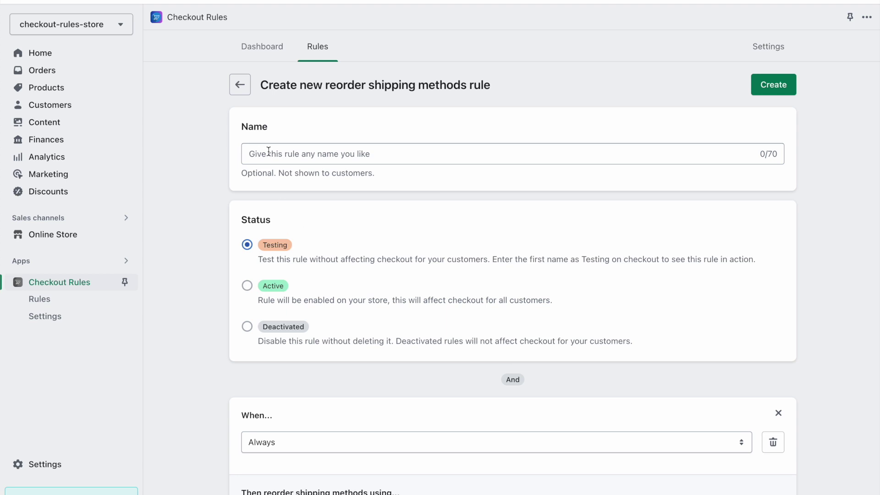
{"action": "scroll", "coordinate": [357, 151], "scroll_direction": "down", "scroll_amount": 3}
{"action": "scroll", "coordinate": [358, 150], "scroll_direction": "down", "scroll_amount": 1}
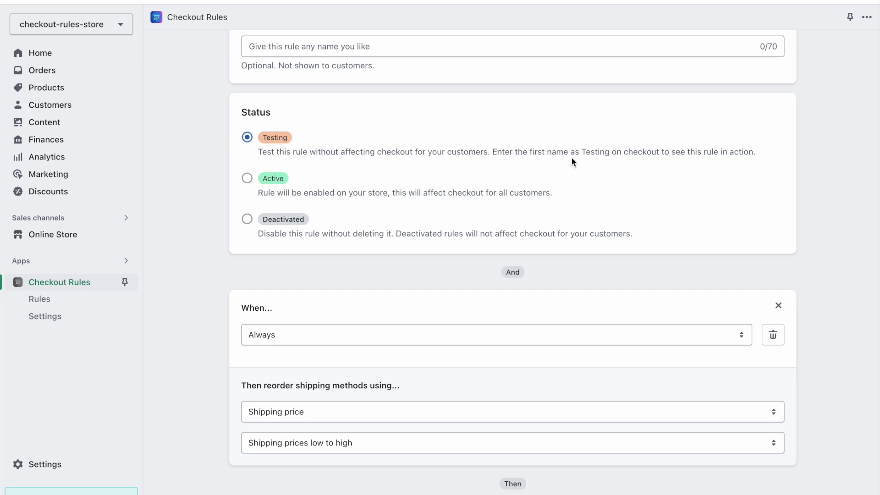
{"action": "left_click_drag", "start_coordinate": [528, 152], "coordinate": [689, 152]}
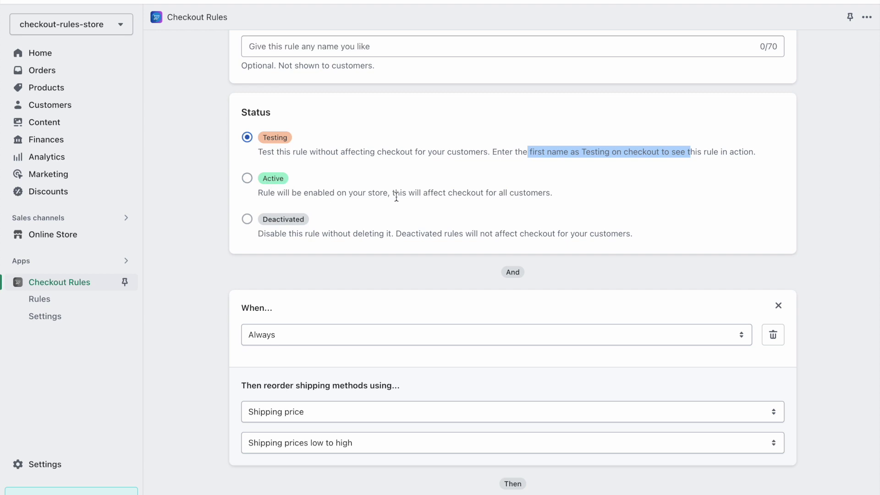
{"action": "scroll", "coordinate": [516, 193], "scroll_direction": "down", "scroll_amount": 1}
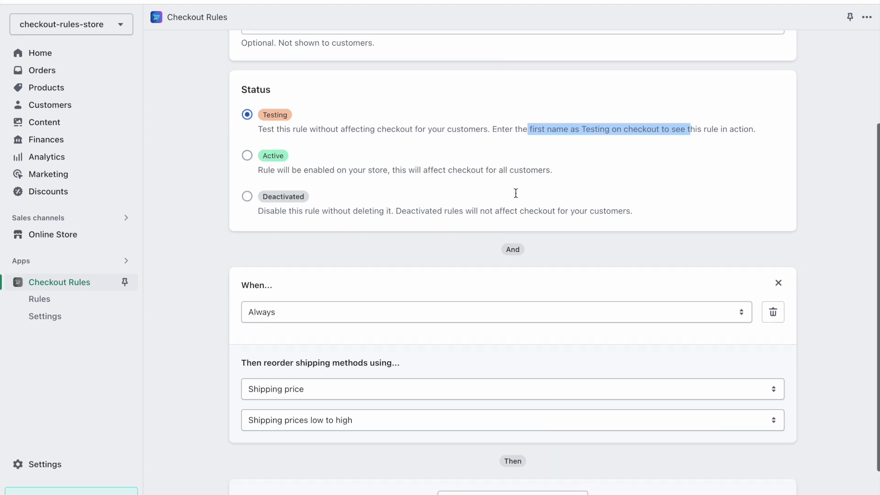
{"action": "scroll", "coordinate": [516, 193], "scroll_direction": "down", "scroll_amount": 2}
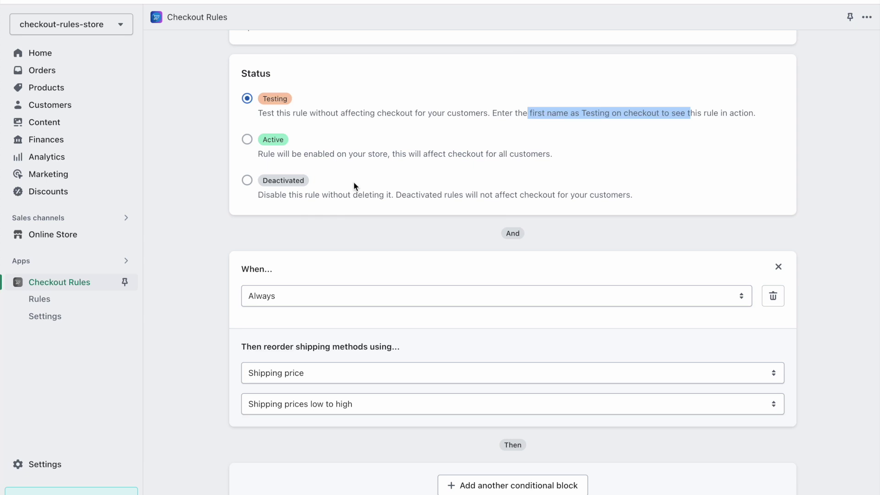
{"action": "scroll", "coordinate": [408, 192], "scroll_direction": "down", "scroll_amount": 3}
{"action": "left_click", "coordinate": [213, 310]}
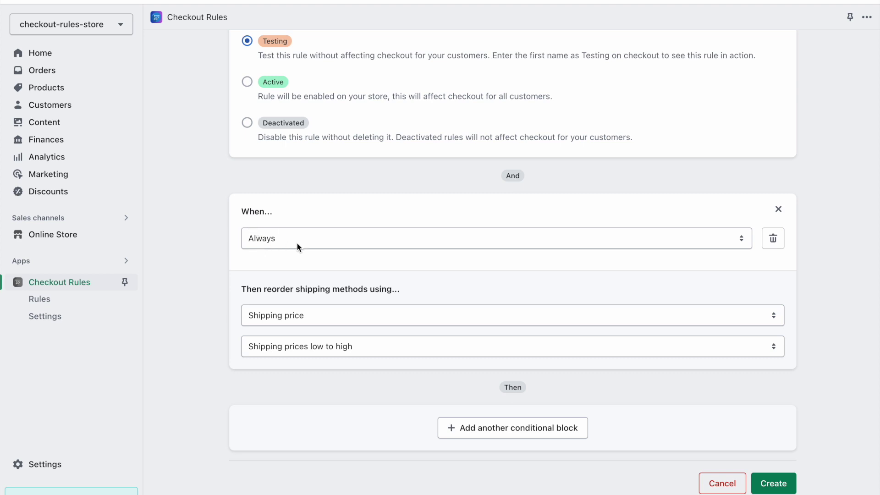
- Add the condition order total amount greater than or equal to 100
{"action": "left_click", "coordinate": [345, 237]}
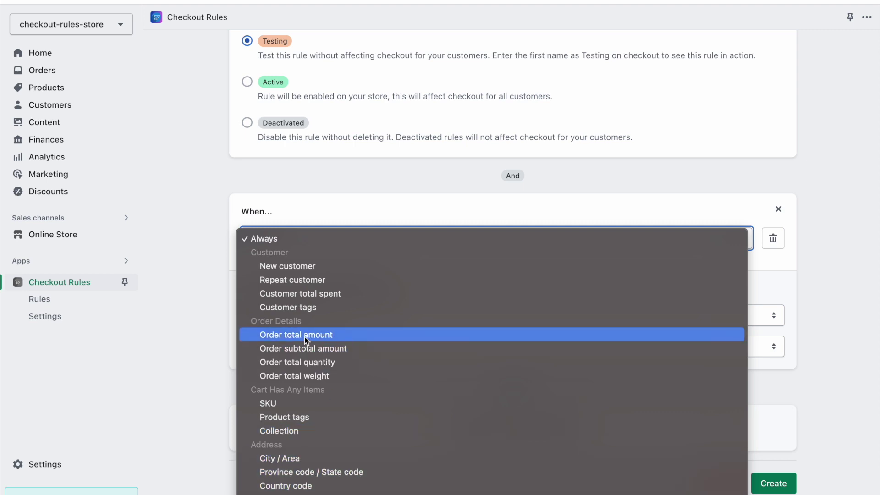
{"action": "left_click", "coordinate": [287, 337]}
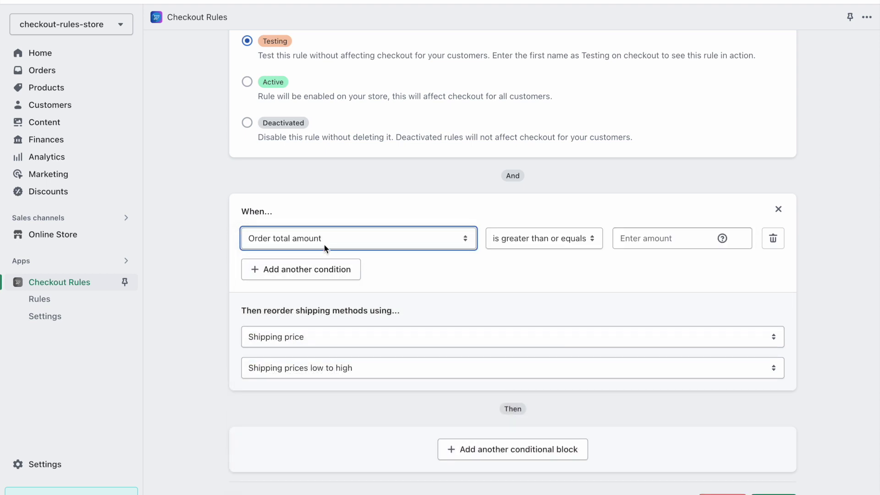
{"action": "left_click", "coordinate": [631, 238]}
{"action": "type", "text": "100"}
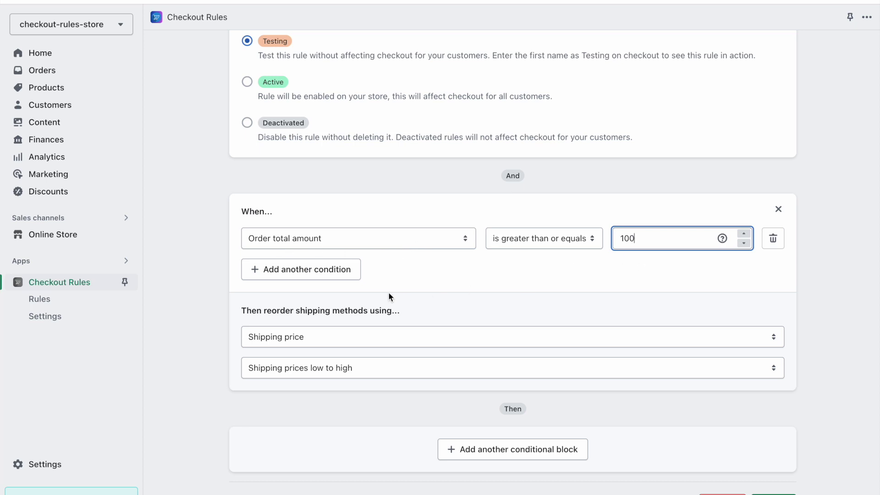
- Add a second condition requiring a New customer
{"action": "left_click", "coordinate": [314, 270]}
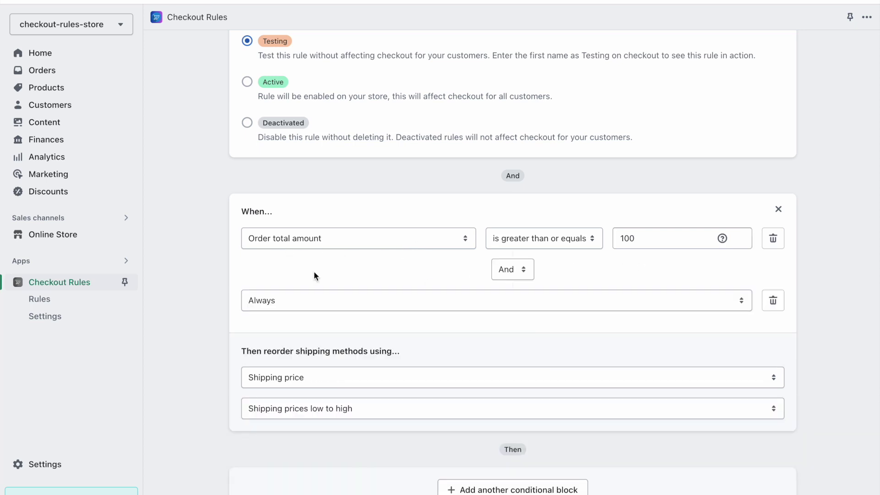
{"action": "left_click", "coordinate": [352, 299]}
{"action": "scroll", "coordinate": [370, 353], "scroll_direction": "down", "scroll_amount": 3}
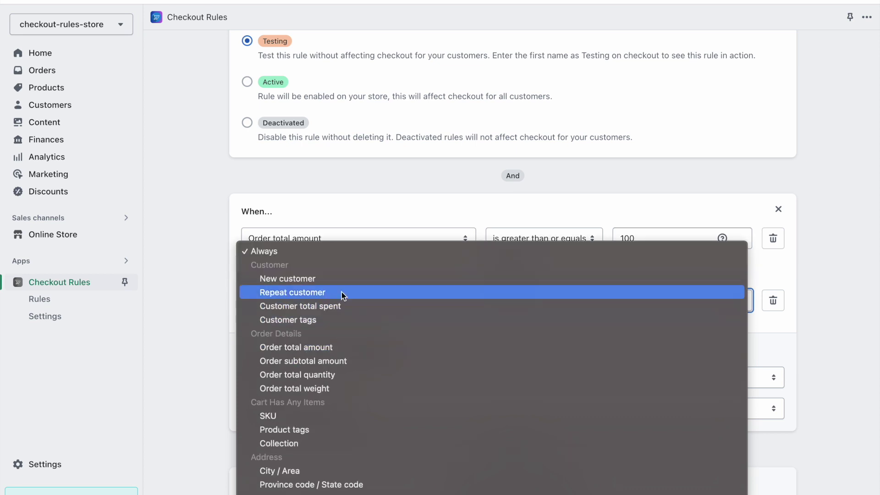
{"action": "left_click", "coordinate": [350, 281]}
{"action": "scroll", "coordinate": [414, 272], "scroll_direction": "down", "scroll_amount": 2}
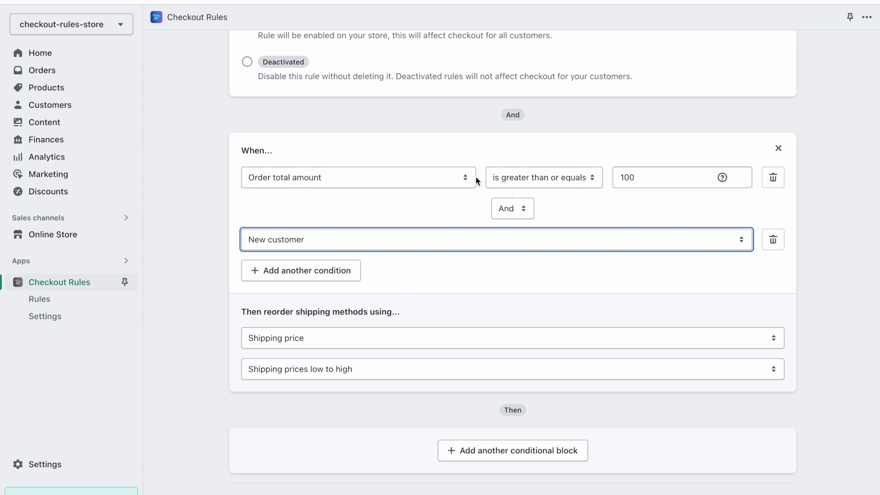
{"action": "scroll", "coordinate": [499, 232], "scroll_direction": "down", "scroll_amount": 1}
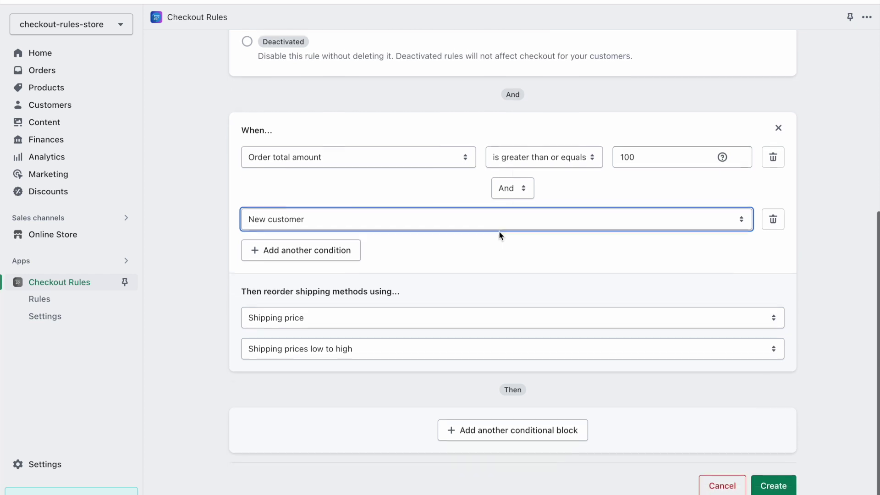
{"action": "scroll", "coordinate": [447, 229], "scroll_direction": "down", "scroll_amount": 1}
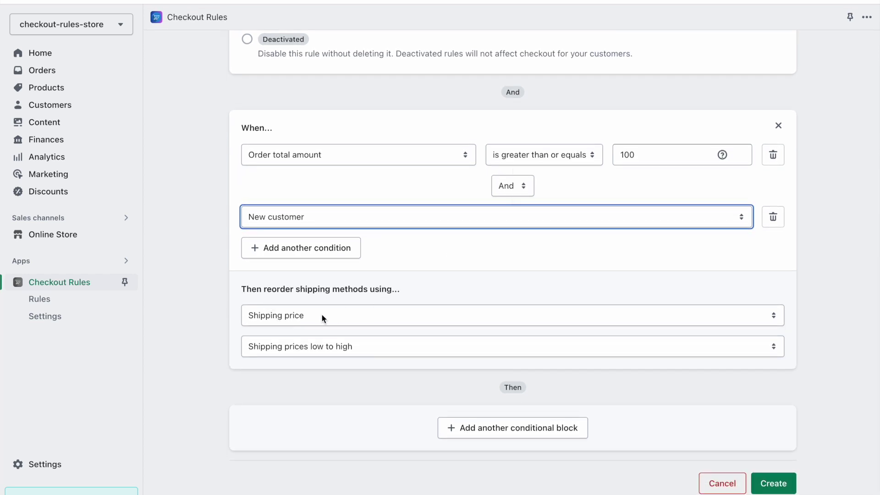
- Switch the shipping reordering method to Fixed ranking
{"action": "left_click", "coordinate": [323, 318]}
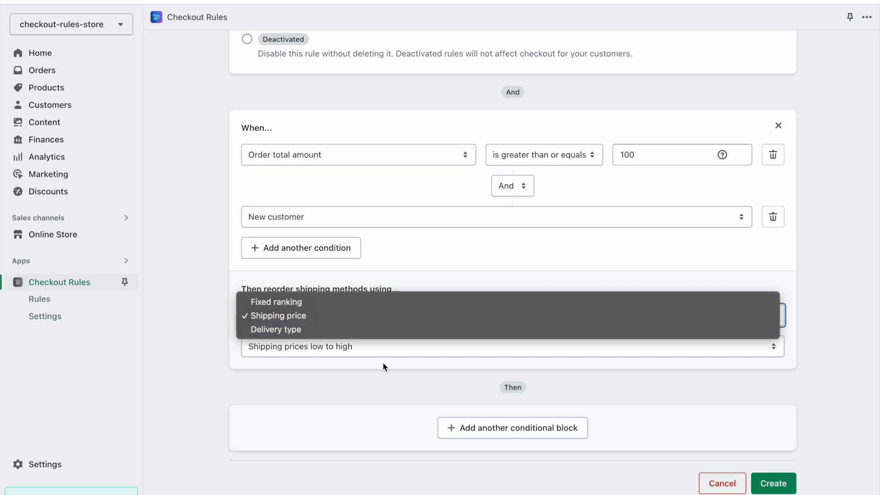
{"action": "left_click", "coordinate": [434, 373]}
{"action": "left_click", "coordinate": [334, 317]}
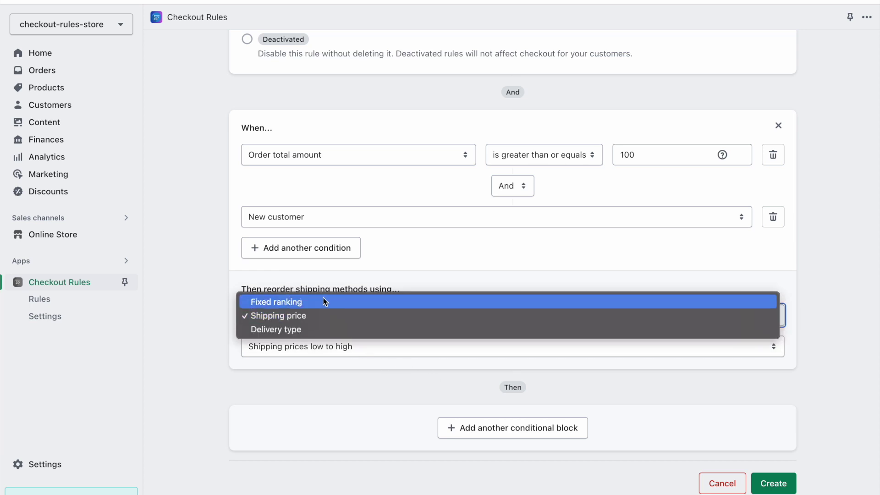
{"action": "left_click", "coordinate": [323, 302]}
{"action": "scroll", "coordinate": [466, 286], "scroll_direction": "down", "scroll_amount": 2}
- Rank a shipping method containing 'Express' first and create the rule
{"action": "left_click", "coordinate": [495, 344]}
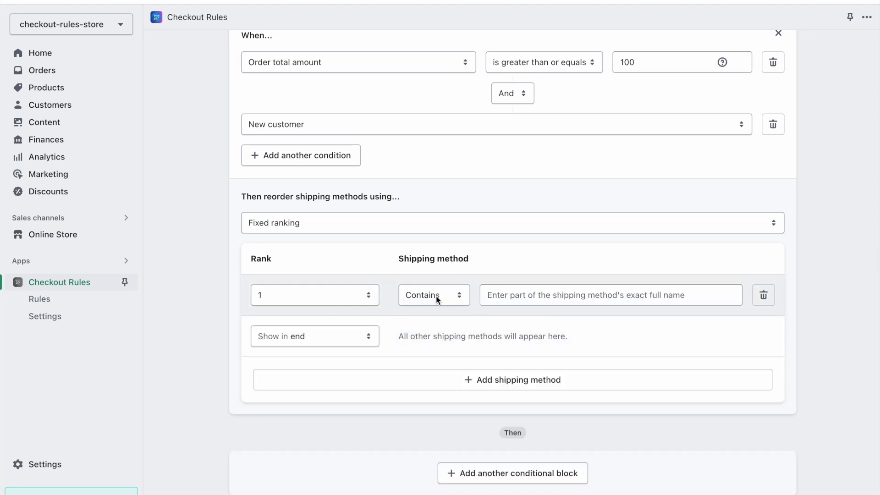
{"action": "left_click", "coordinate": [579, 299]}
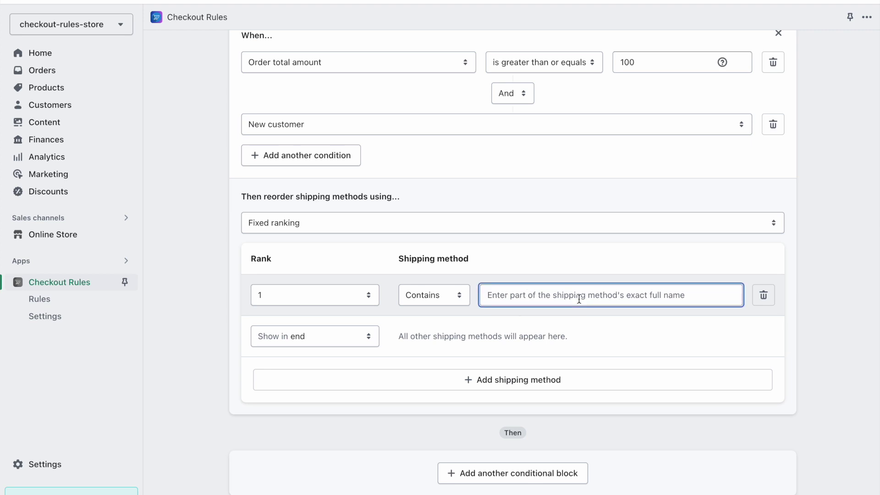
{"action": "type", "text": "Express"}
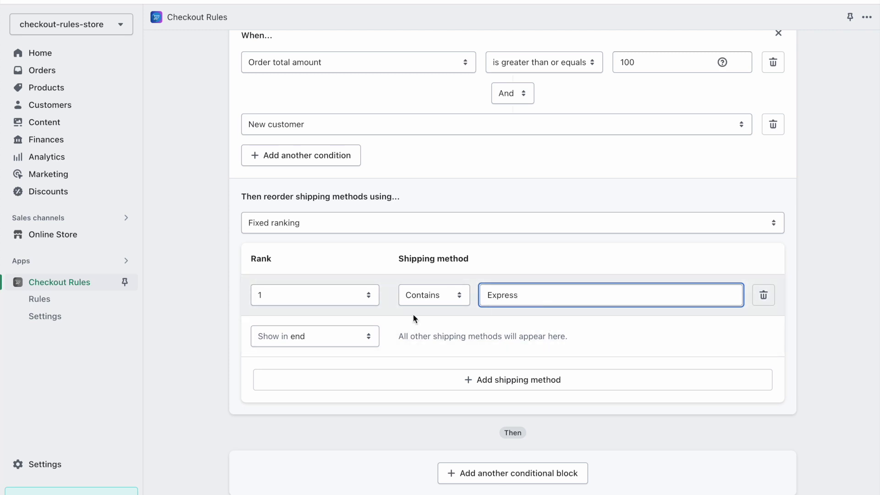
{"action": "scroll", "coordinate": [562, 295], "scroll_direction": "down", "scroll_amount": 2}
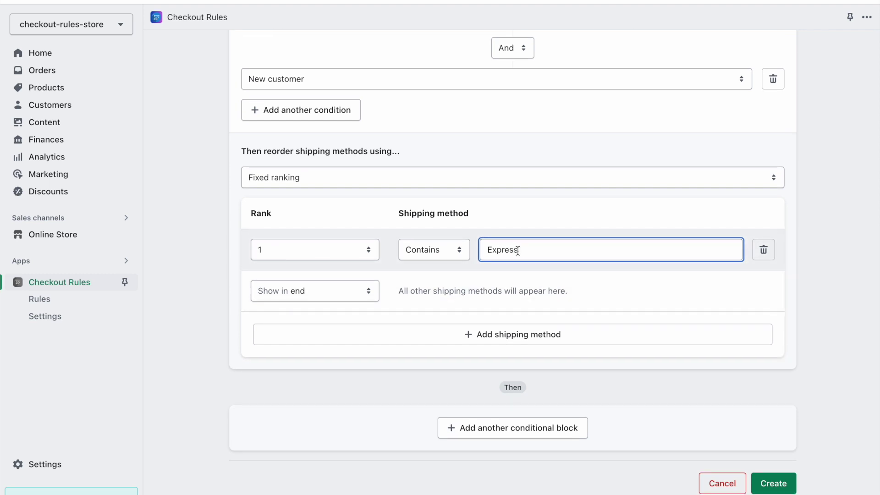
{"action": "scroll", "coordinate": [494, 252], "scroll_direction": "up", "scroll_amount": 3}
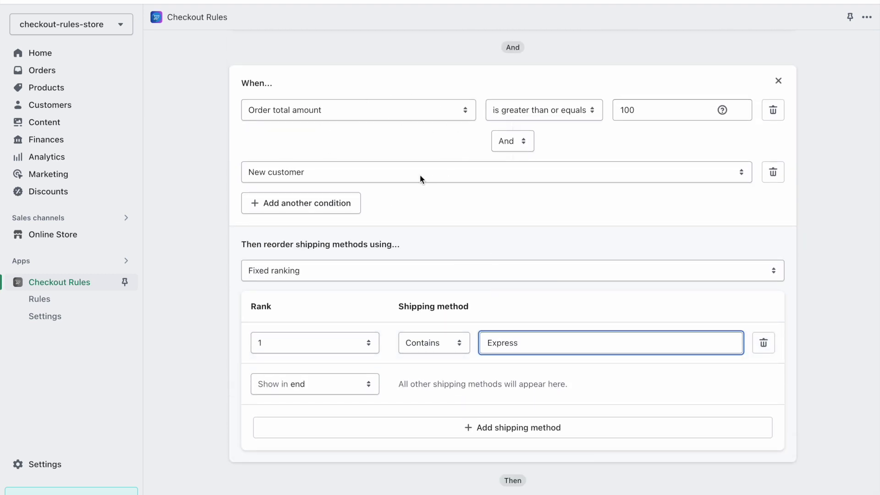
{"action": "scroll", "coordinate": [442, 198], "scroll_direction": "down", "scroll_amount": 2}
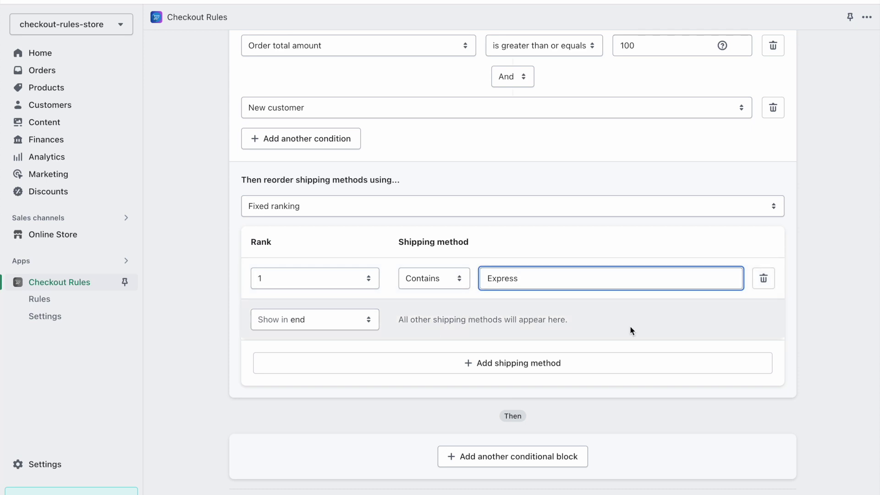
{"action": "scroll", "coordinate": [630, 330], "scroll_direction": "down", "scroll_amount": 1}
{"action": "left_click", "coordinate": [770, 483]}
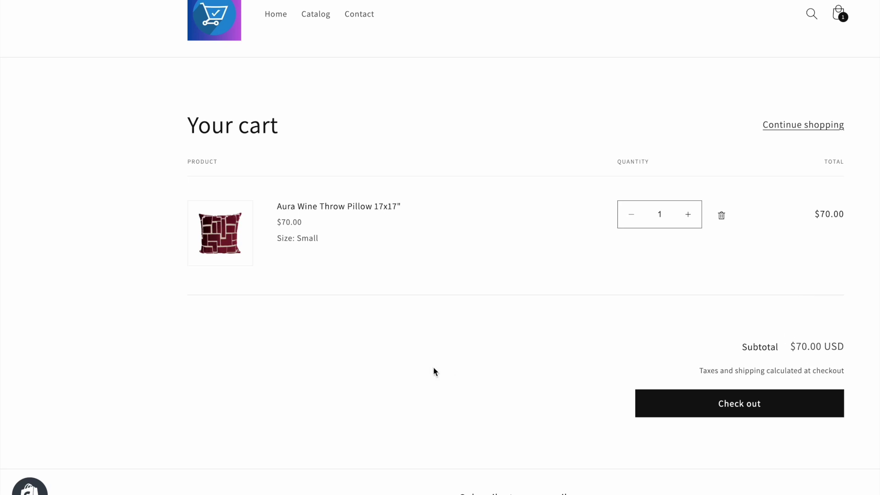
- Check out the $75 cart with first name Testing and reach the shipping methods
{"action": "left_click", "coordinate": [678, 398]}
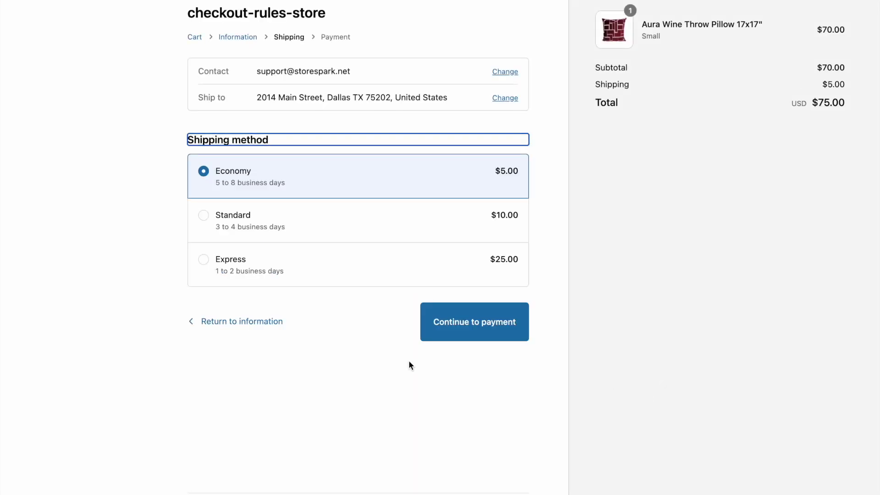
{"action": "left_click", "coordinate": [226, 326]}
{"action": "scroll", "coordinate": [295, 311], "scroll_direction": "down", "scroll_amount": 3}
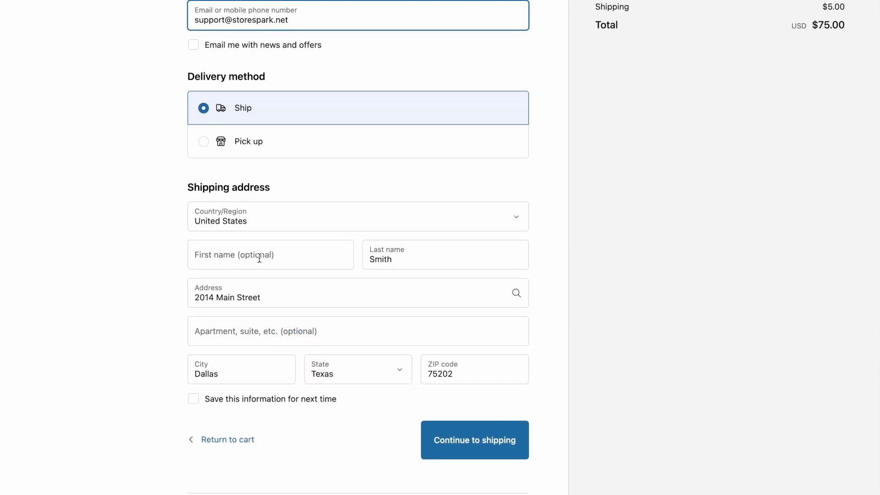
{"action": "left_click", "coordinate": [305, 255]}
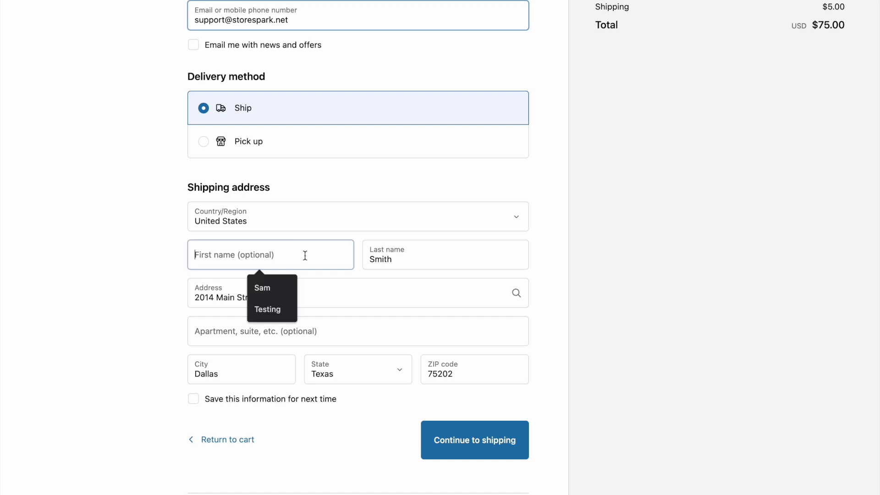
{"action": "left_click", "coordinate": [276, 310]}
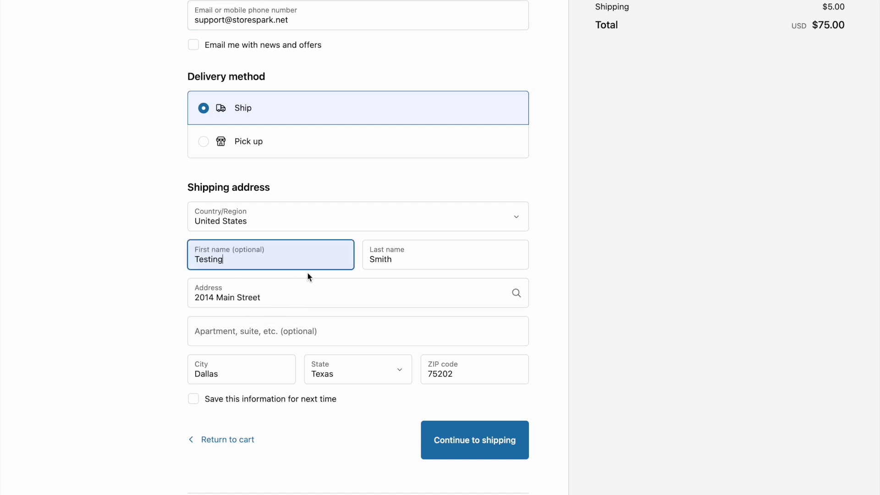
{"action": "left_click", "coordinate": [475, 441]}
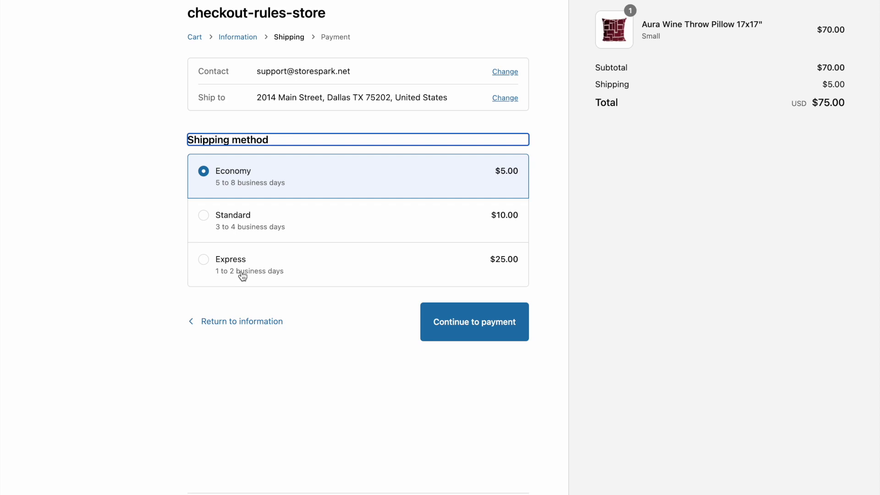
- Leave the checkout and go back to the cart
{"action": "left_click", "coordinate": [238, 322]}
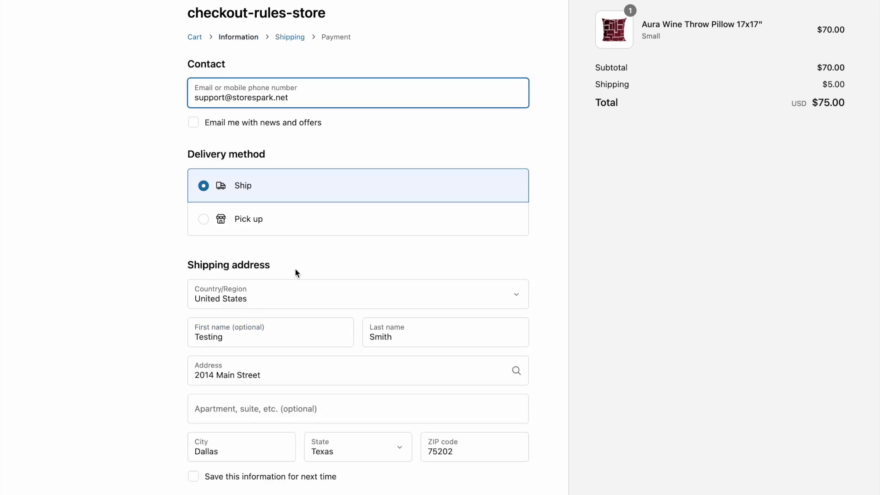
{"action": "scroll", "coordinate": [295, 270], "scroll_direction": "down", "scroll_amount": 2}
{"action": "scroll", "coordinate": [294, 271], "scroll_direction": "up", "scroll_amount": 1}
{"action": "left_click", "coordinate": [223, 425]}
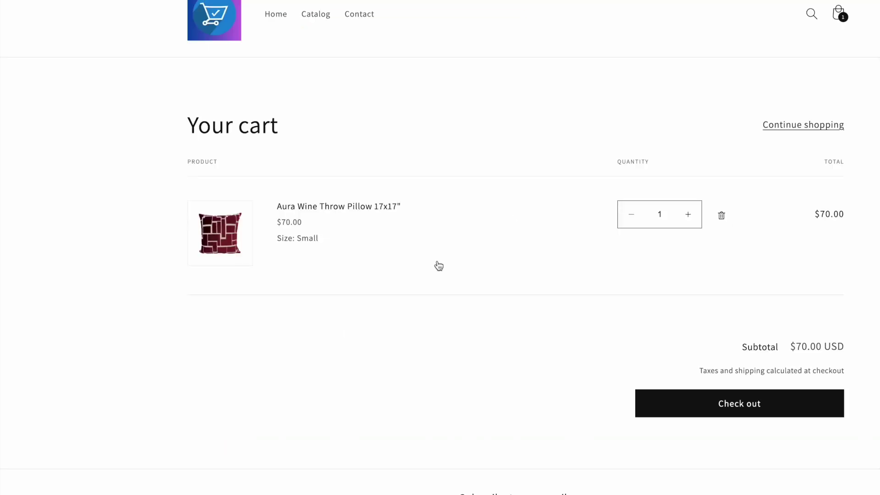
- Raise the pillow quantity to 2 and proceed to the $140 checkout's shipping step
{"action": "left_click", "coordinate": [689, 214]}
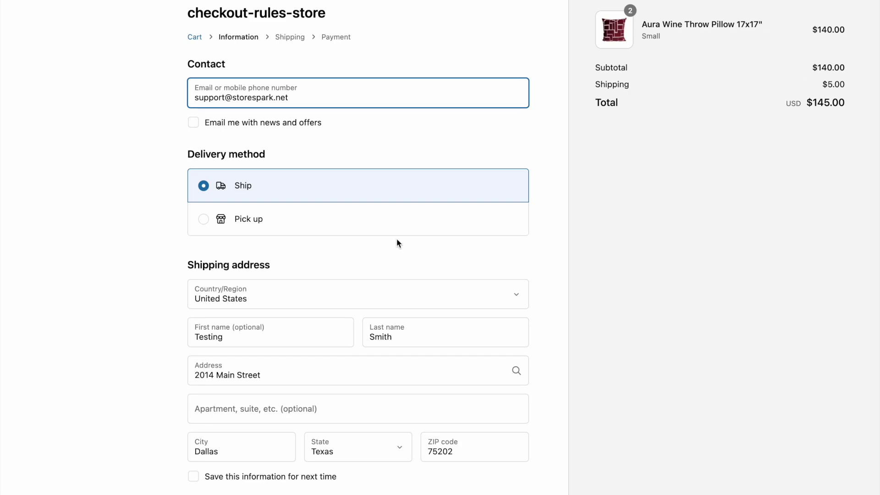
{"action": "scroll", "coordinate": [397, 239], "scroll_direction": "down", "scroll_amount": 3}
{"action": "left_click", "coordinate": [475, 447]}
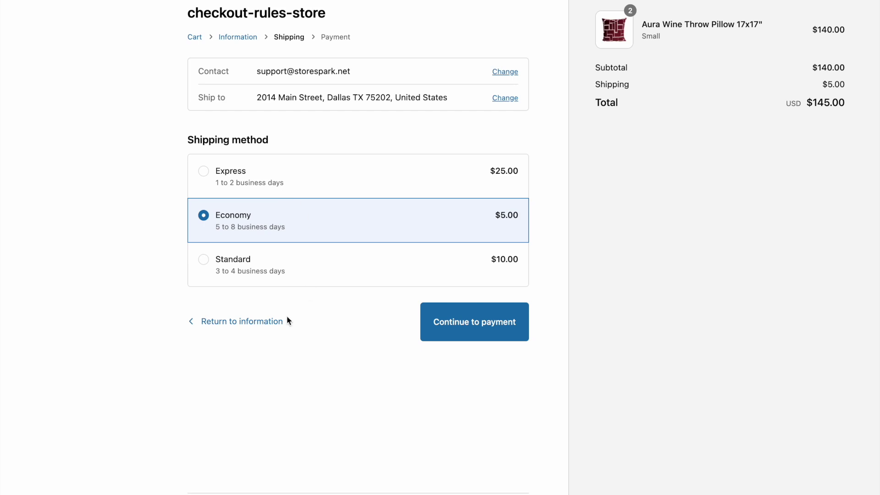
- Replace the first name Testing with a different name and continue to shipping
{"action": "left_click", "coordinate": [247, 322]}
{"action": "scroll", "coordinate": [299, 274], "scroll_direction": "down", "scroll_amount": 3}
{"action": "double_click", "coordinate": [236, 261]}
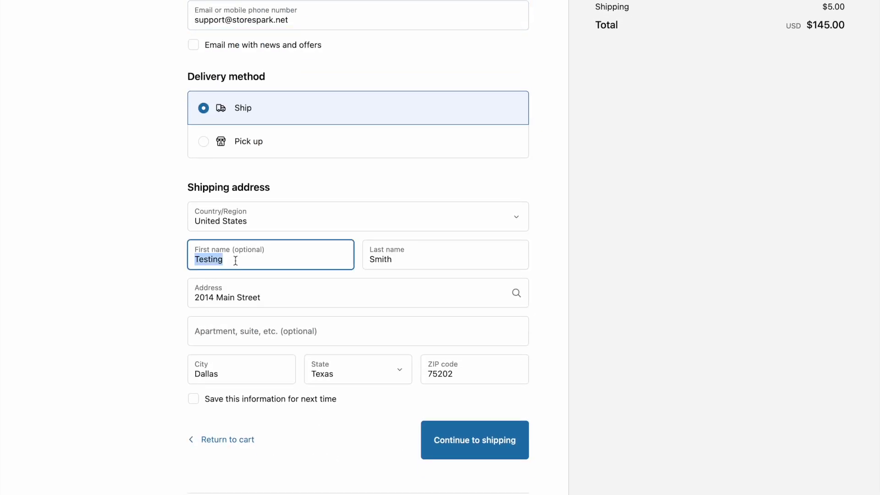
{"action": "type", "text": "Sam"}
{"action": "left_click", "coordinate": [480, 440]}
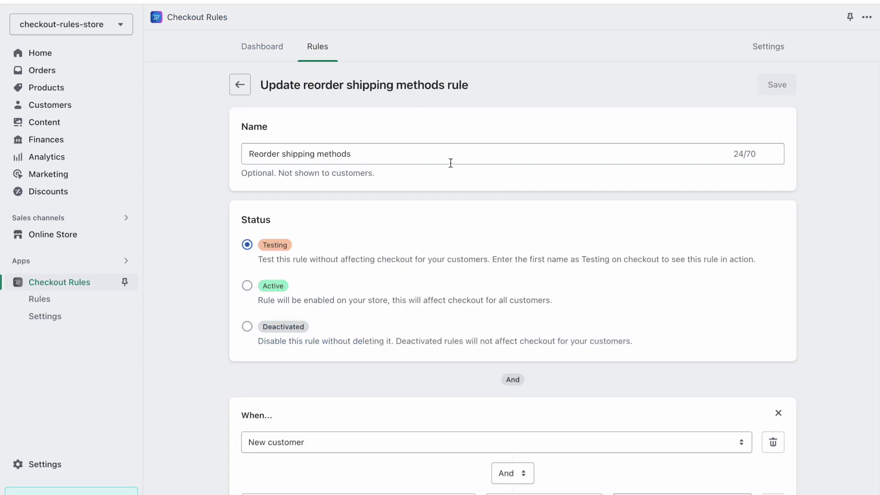
- Set the Reorder shipping methods rule status to Active and save it
{"action": "scroll", "coordinate": [386, 191], "scroll_direction": "down", "scroll_amount": 2}
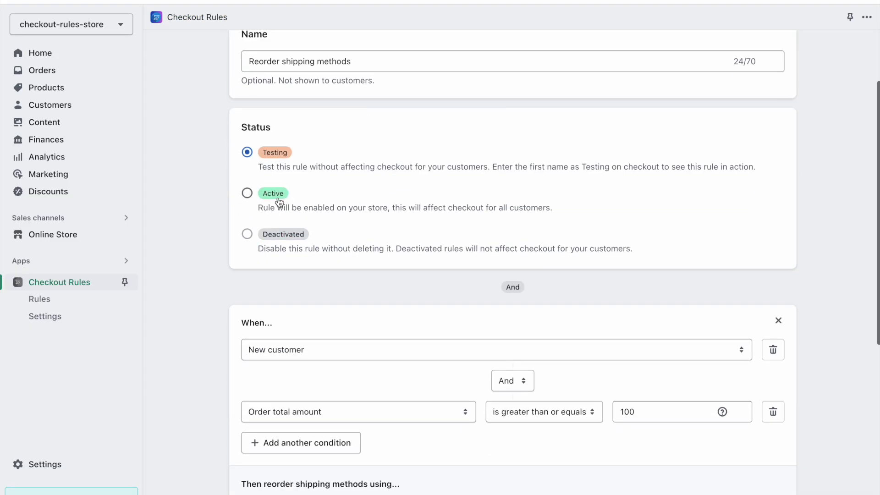
{"action": "left_click", "coordinate": [268, 196]}
{"action": "scroll", "coordinate": [546, 224], "scroll_direction": "up", "scroll_amount": 2}
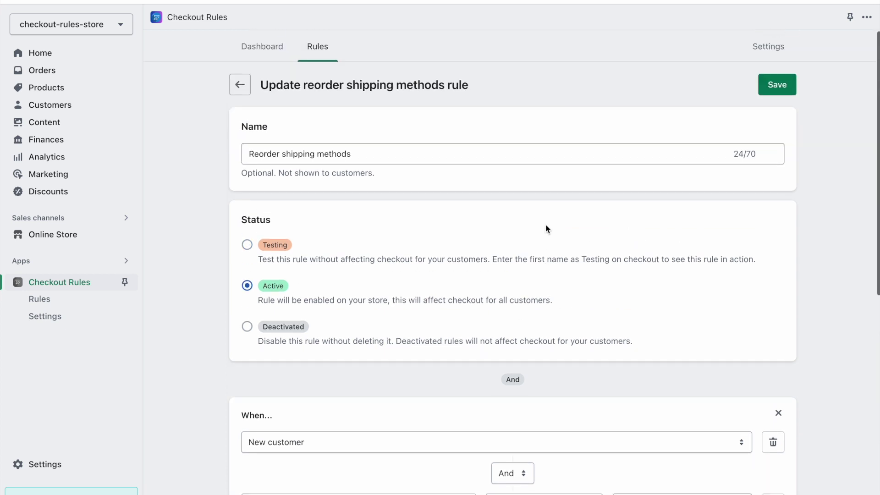
{"action": "left_click", "coordinate": [772, 90]}
{"action": "scroll", "coordinate": [518, 226], "scroll_direction": "down", "scroll_amount": 9}
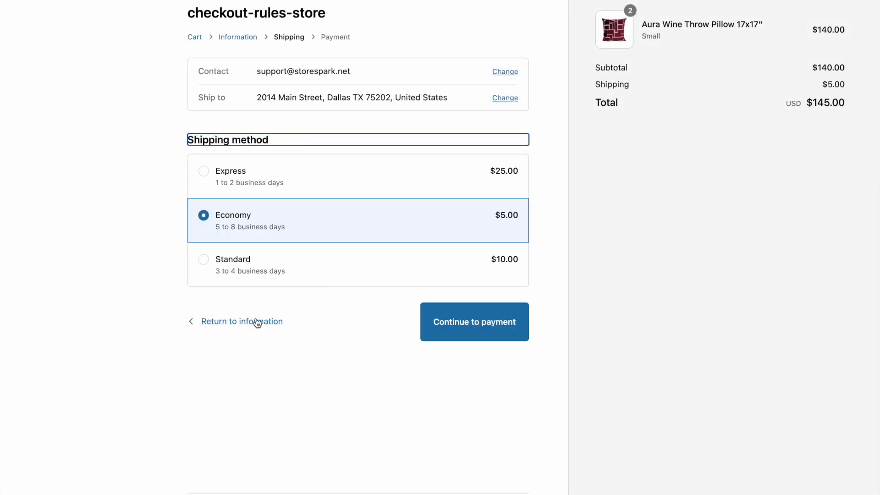
{"action": "left_click", "coordinate": [257, 322]}
{"action": "scroll", "coordinate": [316, 314], "scroll_direction": "down", "scroll_amount": 2}
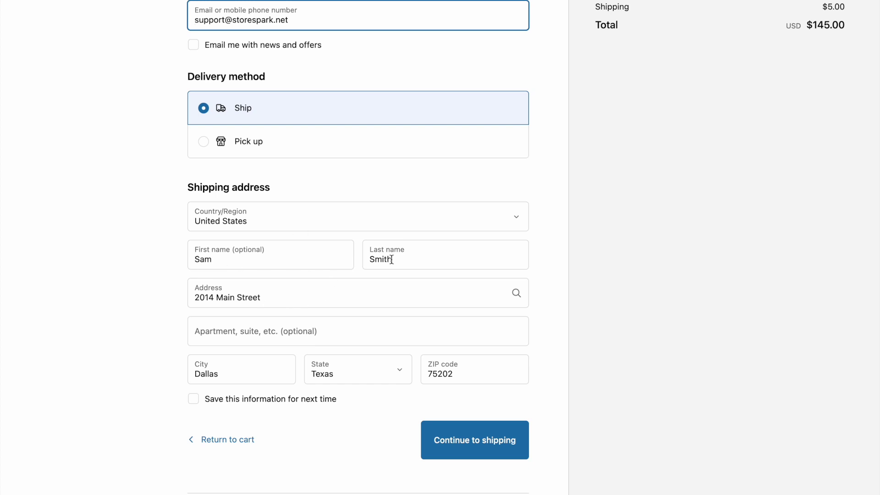
{"action": "left_click", "coordinate": [468, 442]}
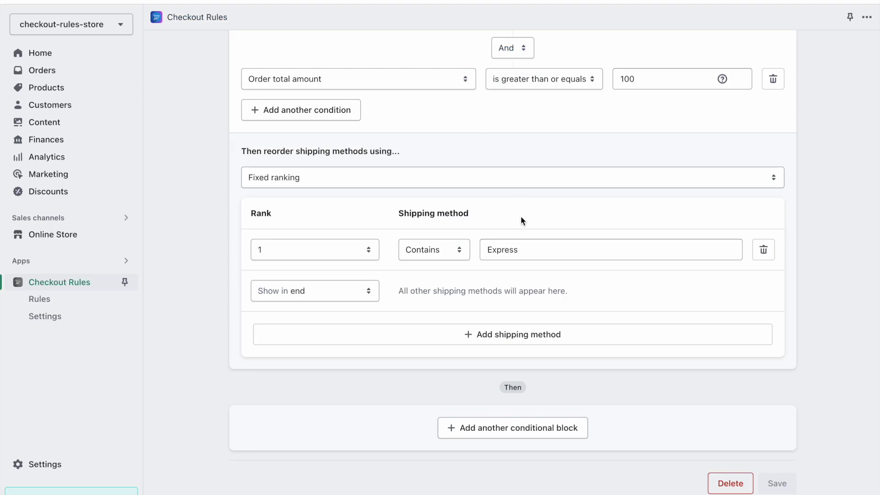
{"action": "scroll", "coordinate": [521, 216], "scroll_direction": "up", "scroll_amount": 10}
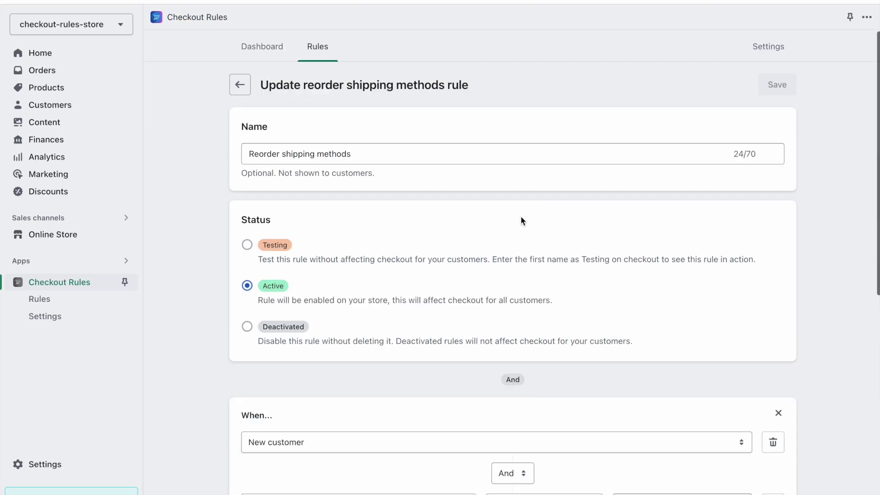
{"action": "scroll", "coordinate": [459, 213], "scroll_direction": "down", "scroll_amount": 2}
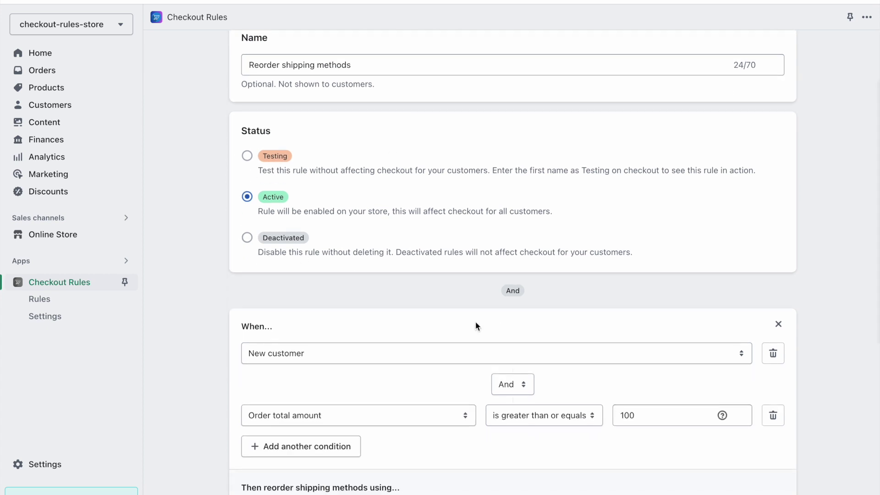
{"action": "scroll", "coordinate": [475, 323], "scroll_direction": "down", "scroll_amount": 6}
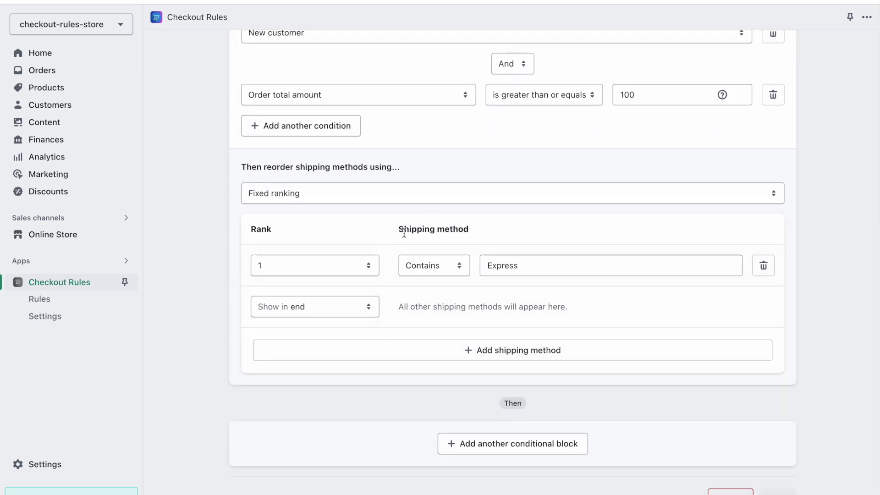
{"action": "scroll", "coordinate": [485, 255], "scroll_direction": "up", "scroll_amount": 3}
{"action": "scroll", "coordinate": [485, 255], "scroll_direction": "down", "scroll_amount": 2}
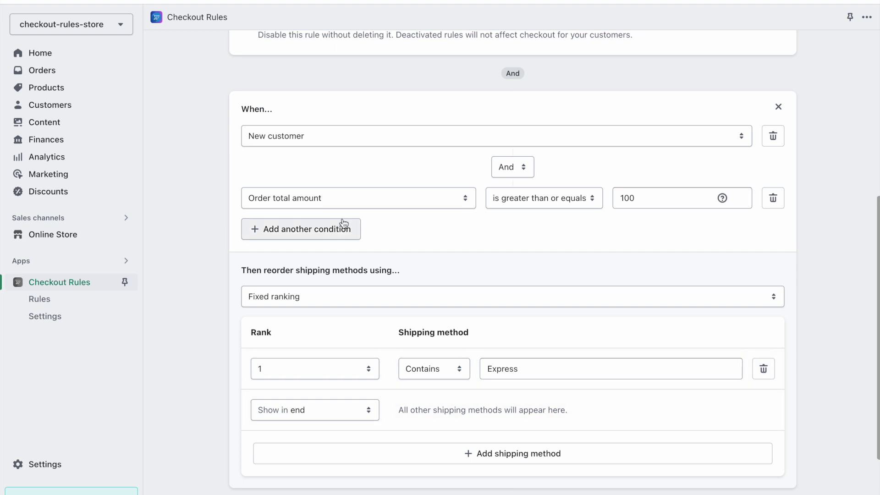
{"action": "scroll", "coordinate": [546, 248], "scroll_direction": "up", "scroll_amount": 8}
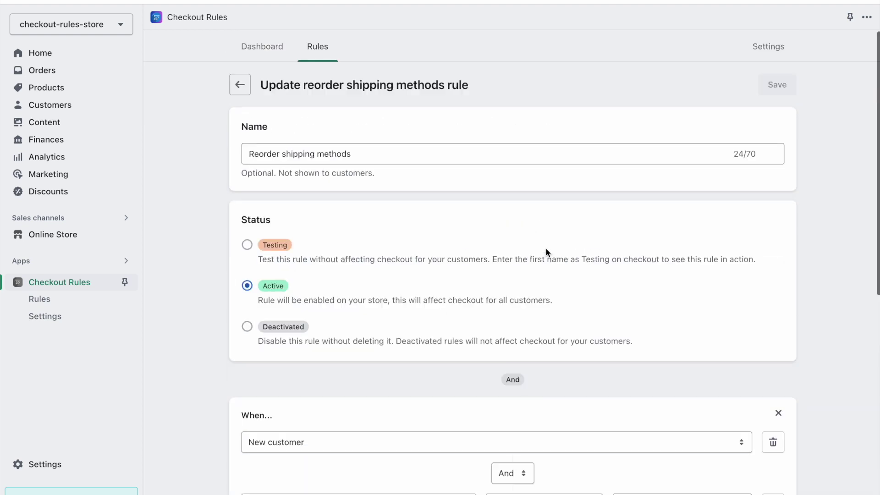